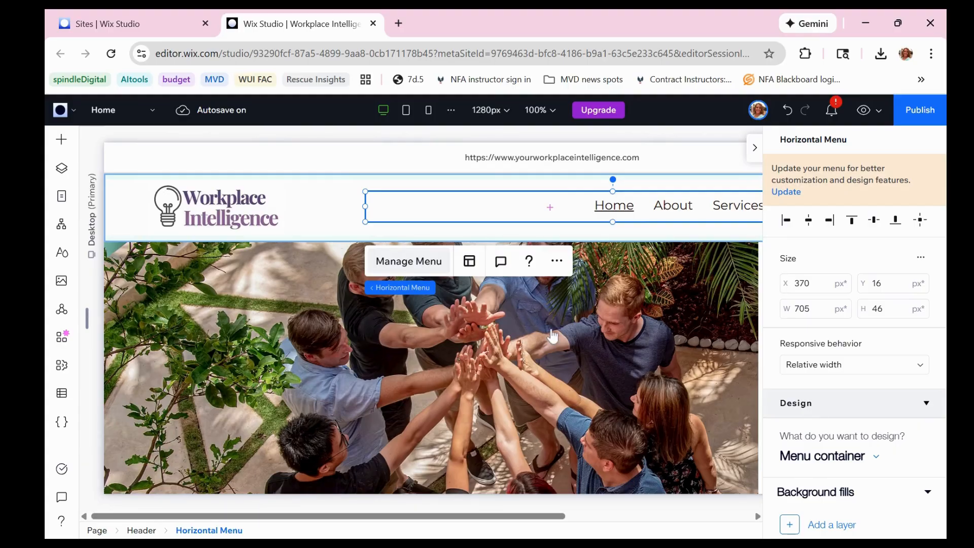
Open the management of the header's horizontal menu and nest the Home item under About
click(409, 261)
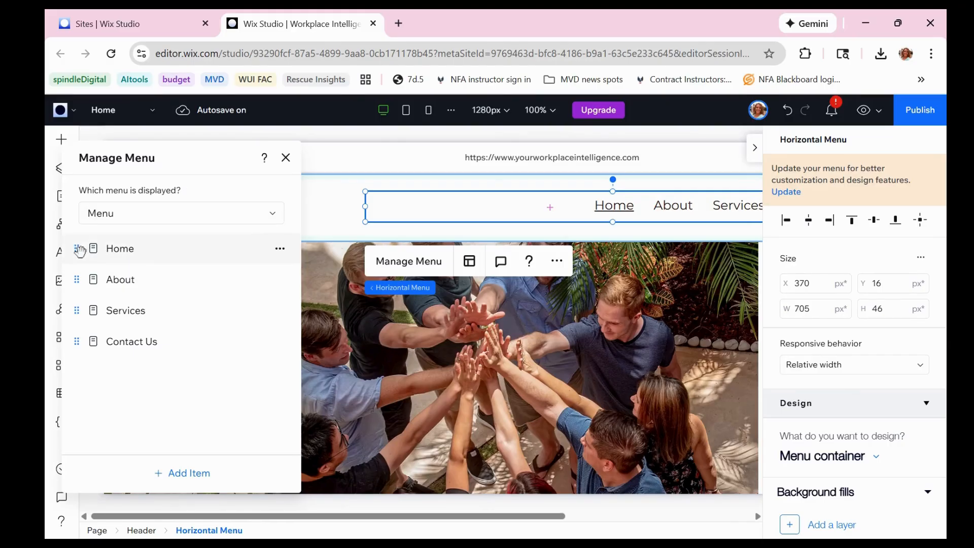
drag(80, 254, 104, 252)
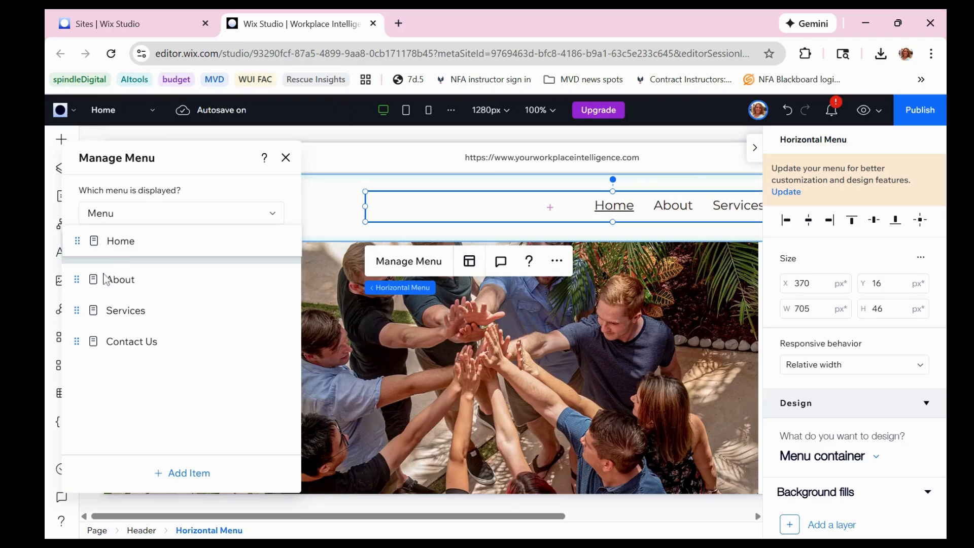
mouse_move(106, 278)
mouse_down()
mouse_move(76, 293)
mouse_move(87, 294)
mouse_move(120, 256)
mouse_move(102, 252)
mouse_move(105, 262)
mouse_up()
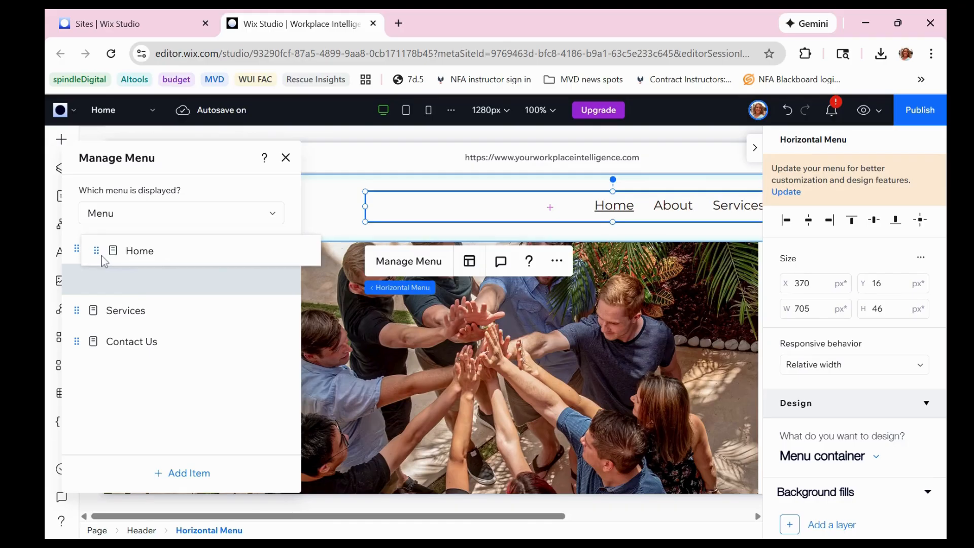
drag(104, 261, 110, 278)
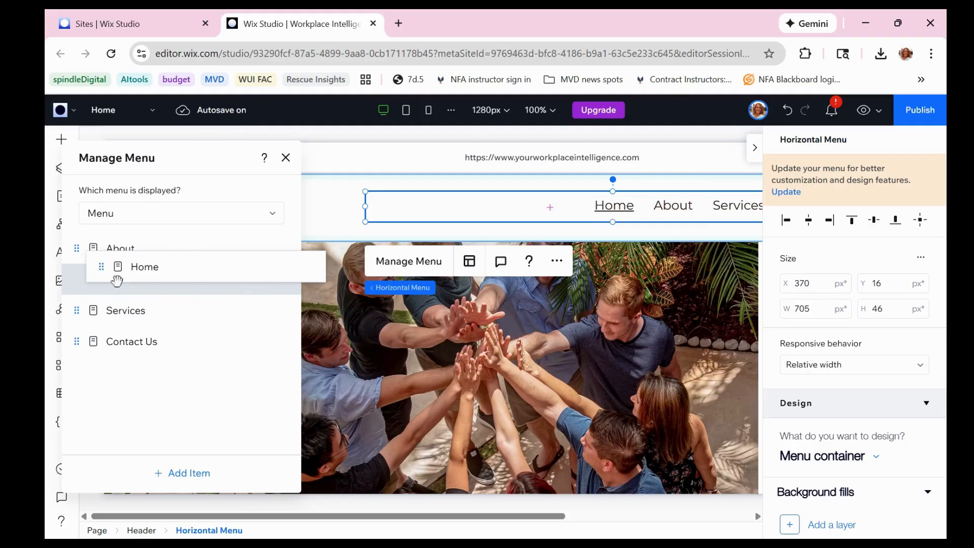
drag(117, 280, 115, 276)
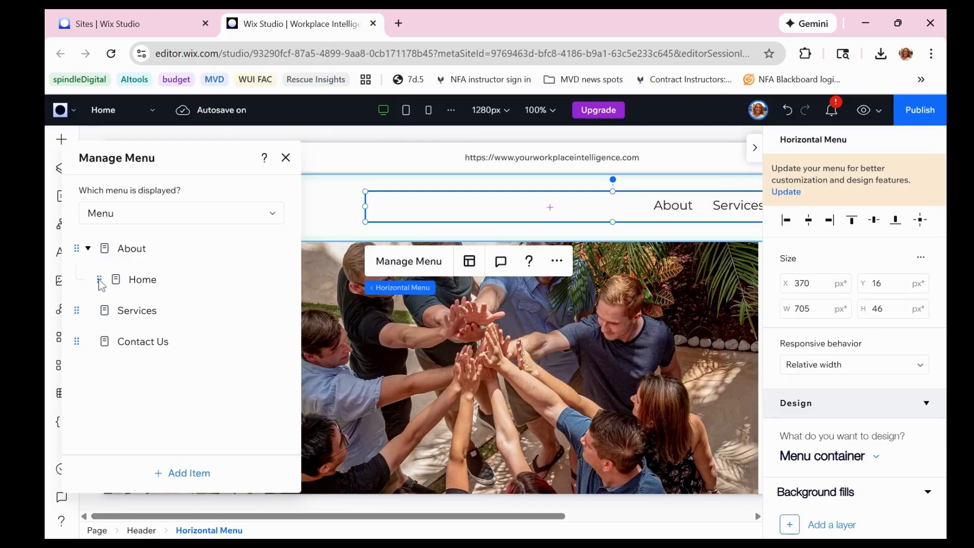
Move the Home item back above About as a separate top-level menu item
drag(76, 242, 79, 244)
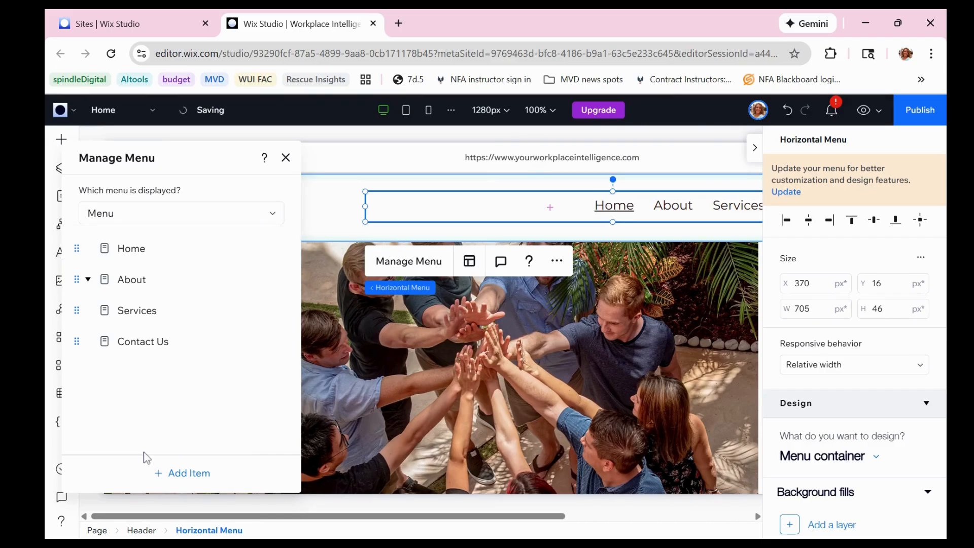
click(89, 281)
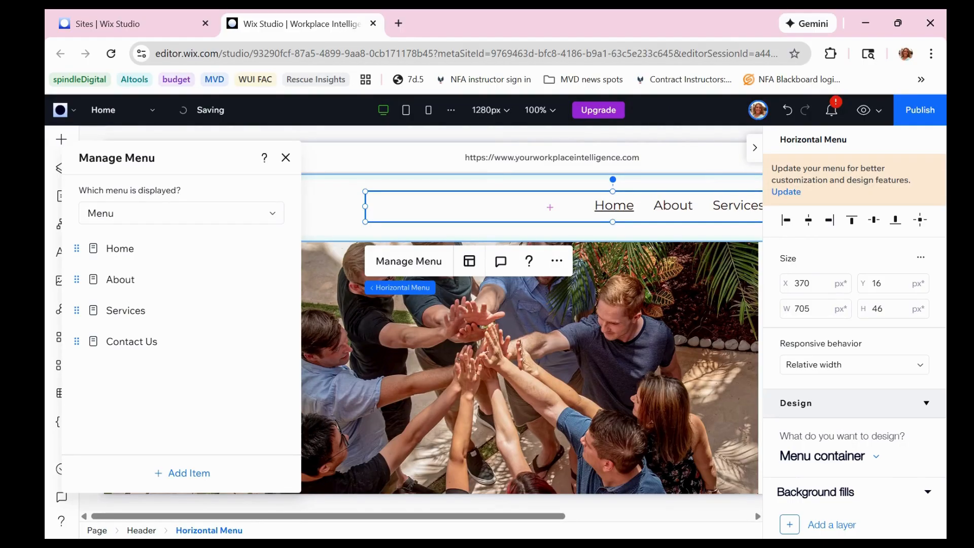
Start adding a link or anchor item to the header menu and try an anchor link to the Home page's Top of Page
click(195, 481)
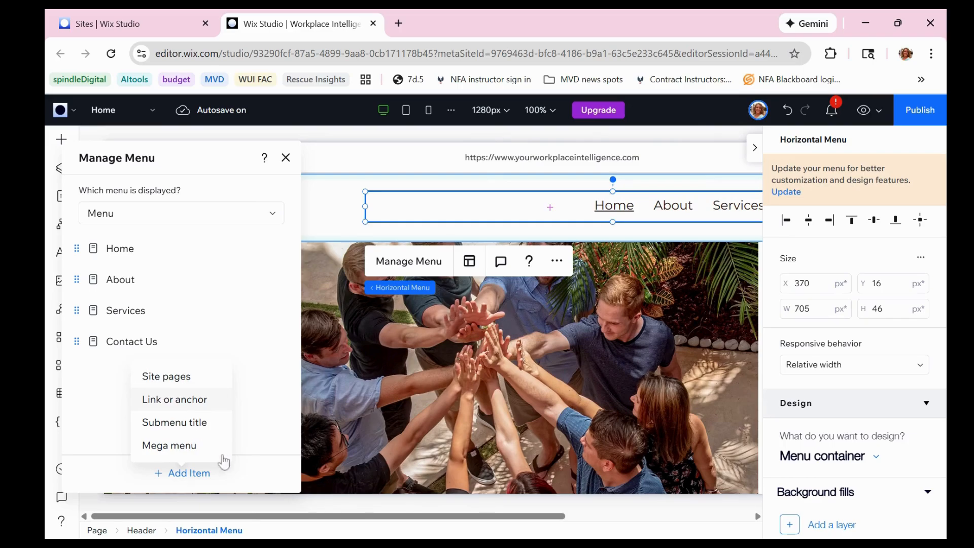
click(181, 406)
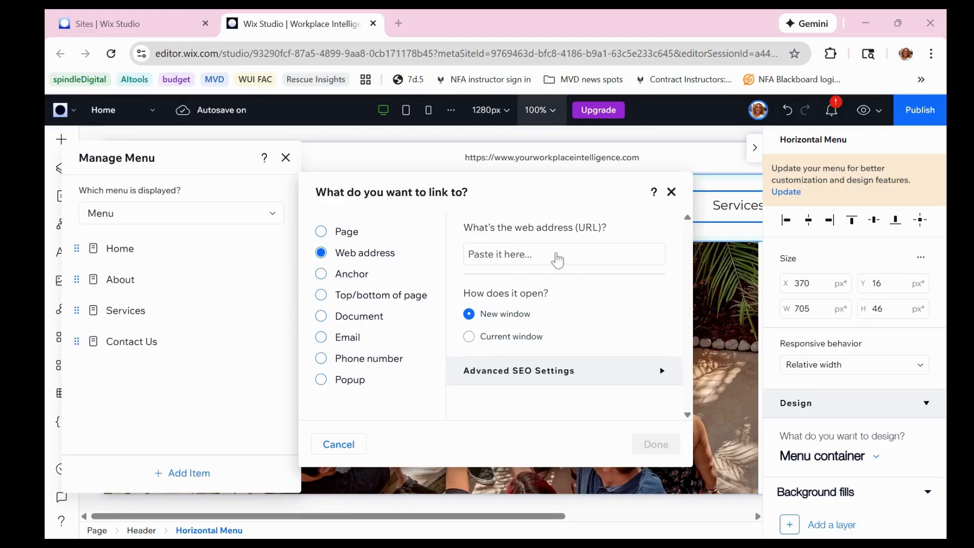
click(558, 258)
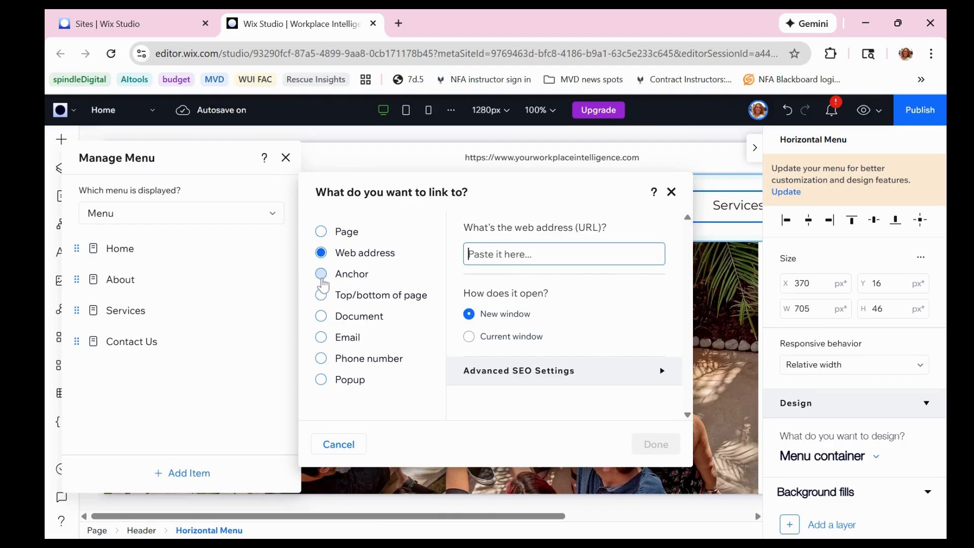
click(321, 277)
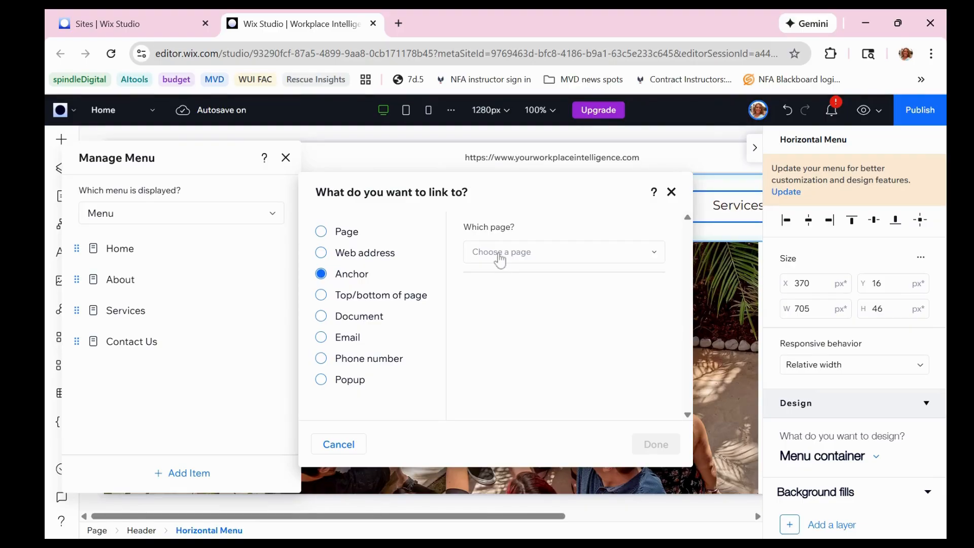
click(654, 255)
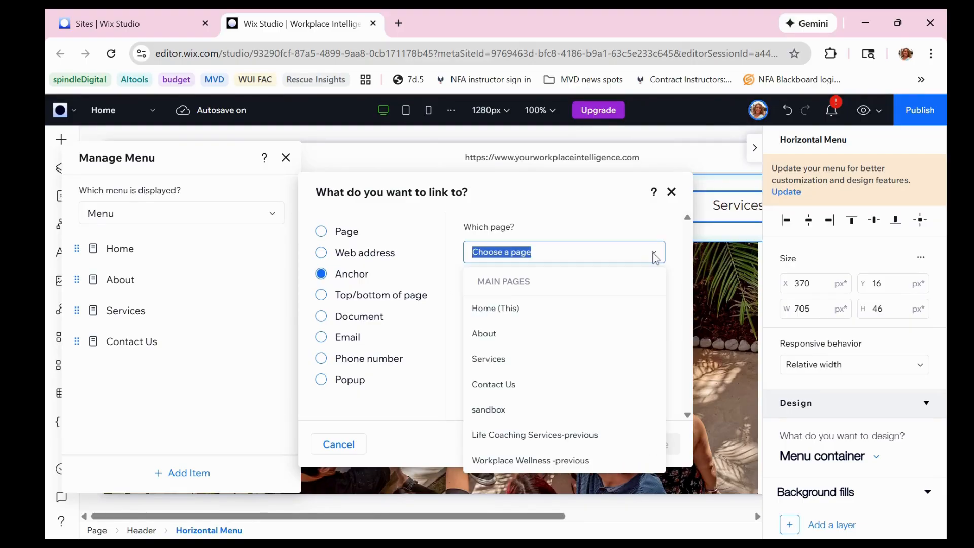
click(495, 309)
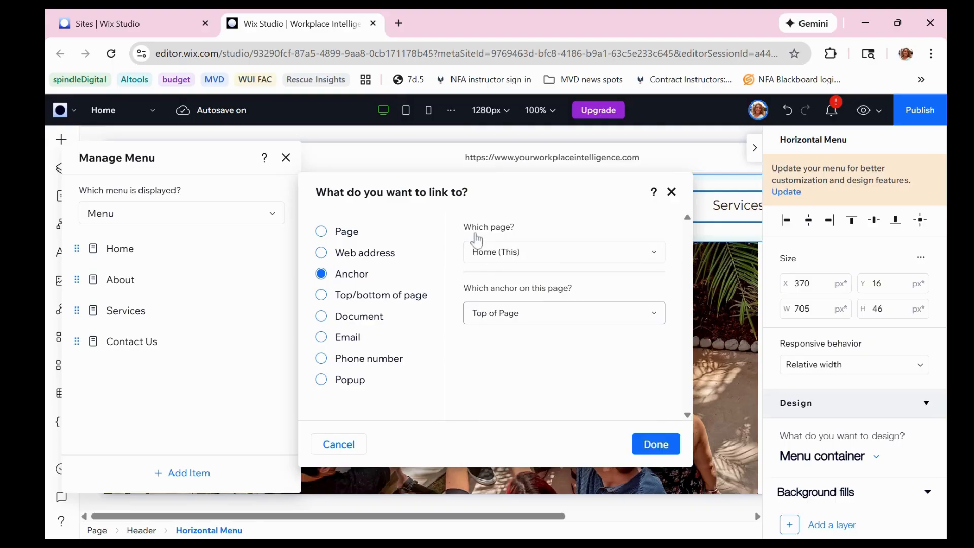
click(546, 319)
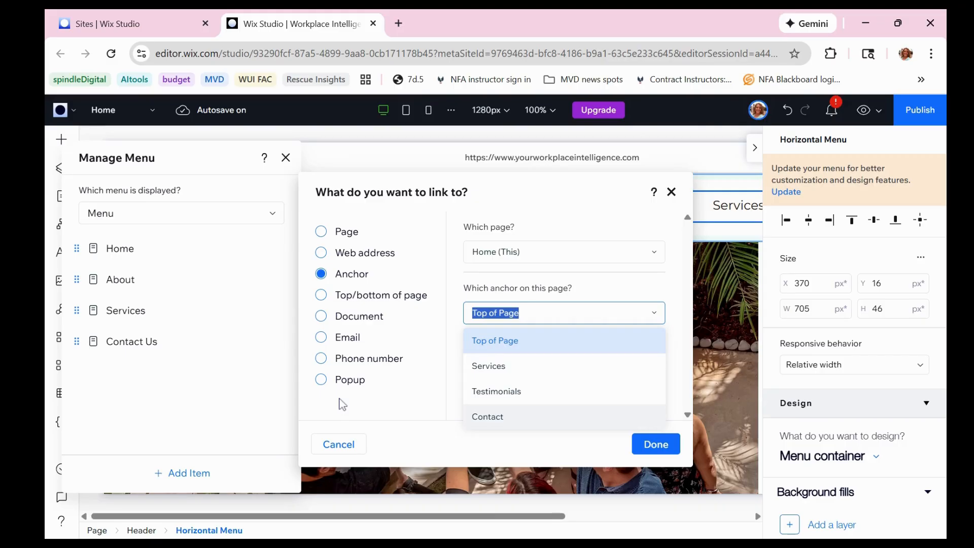
click(336, 240)
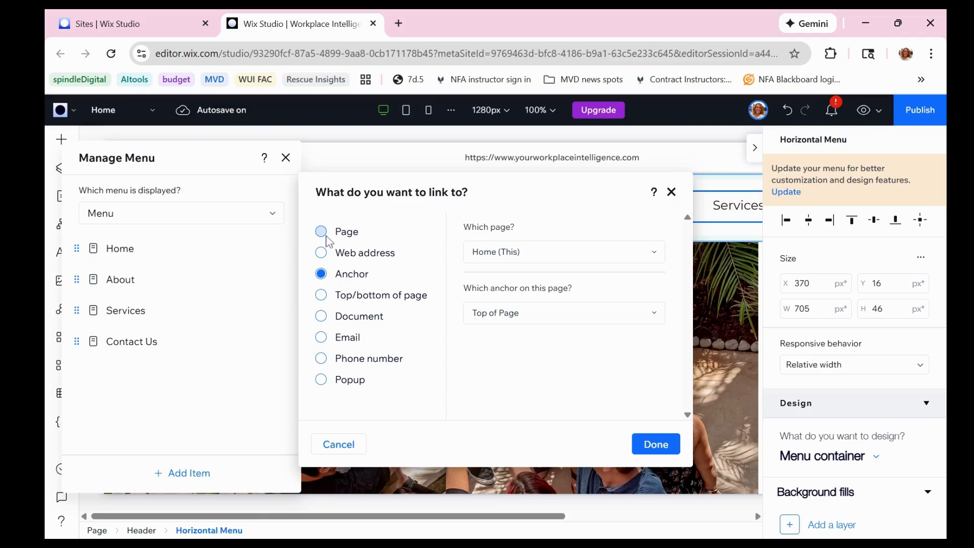
Link the new header menu item to the sandbox page and add it to the menu
click(324, 235)
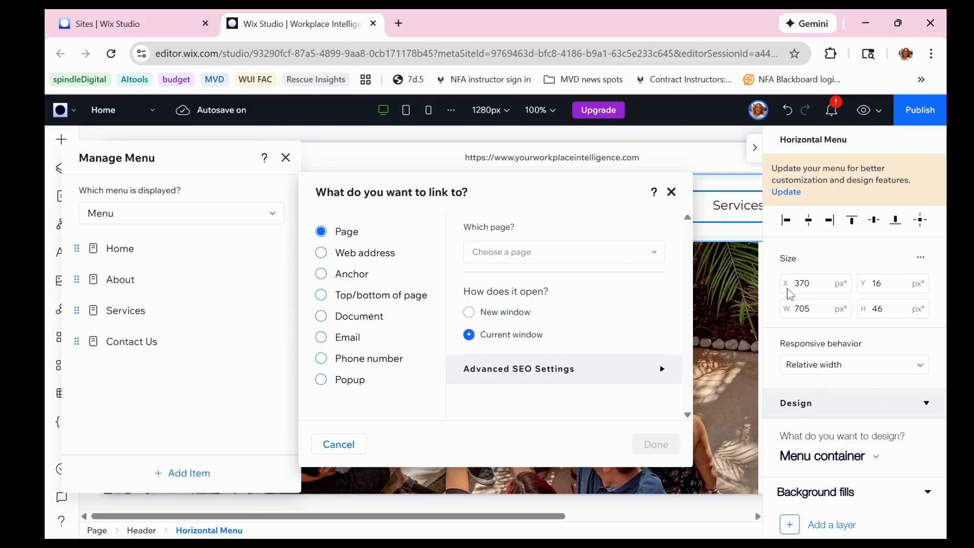
click(649, 254)
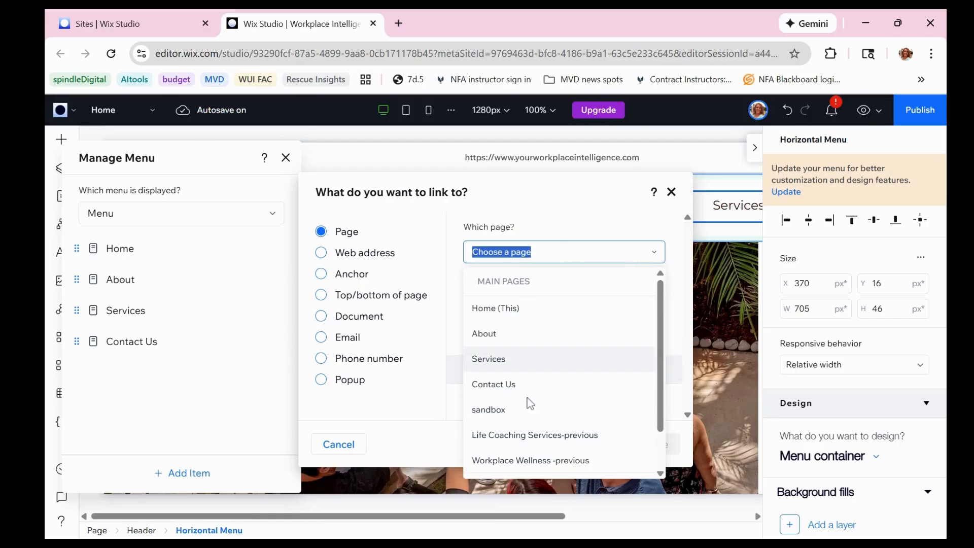
click(493, 412)
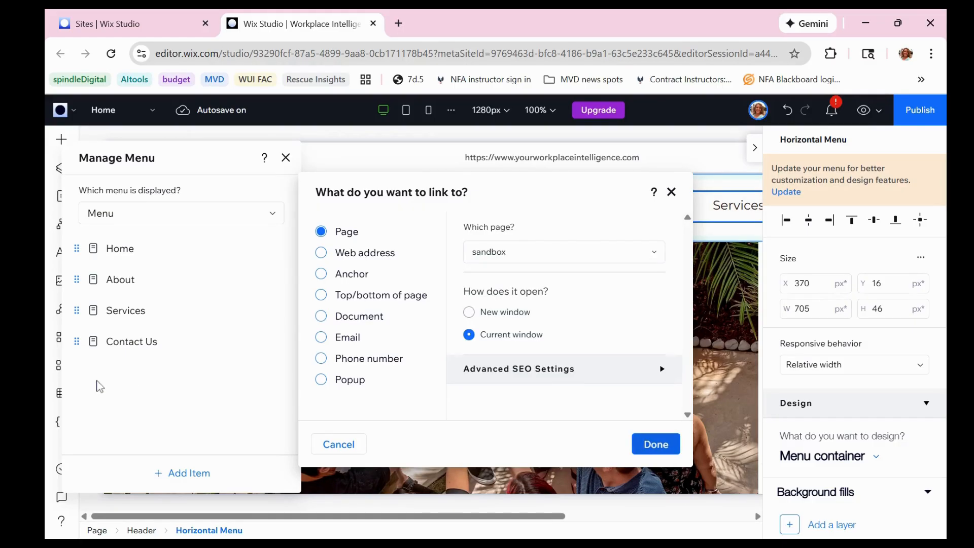
click(76, 344)
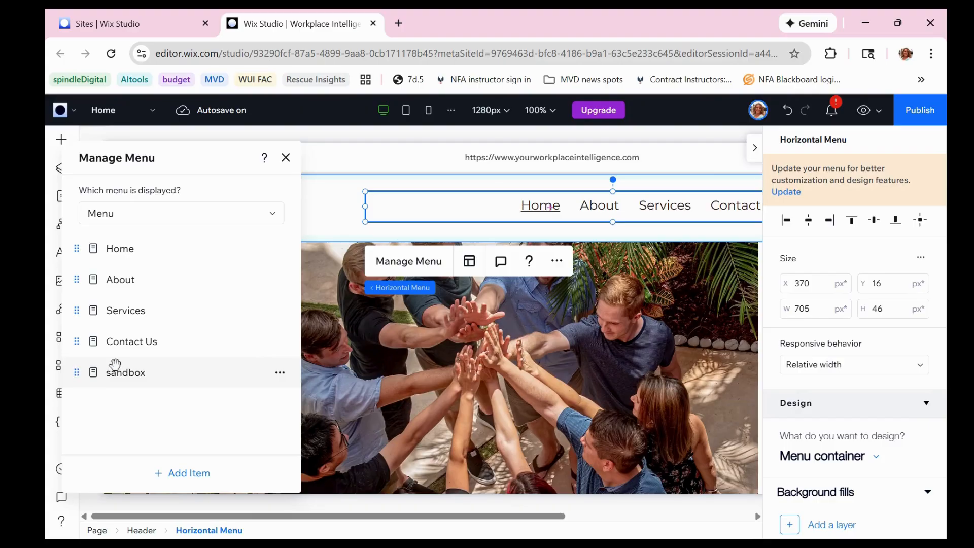
Try repositioning the sandbox item beneath Contact Us in the header menu
drag(116, 364, 124, 349)
drag(134, 355, 76, 374)
mouse_move(136, 358)
mouse_down()
mouse_move(133, 344)
mouse_move(120, 351)
mouse_up()
Remove the sandbox item from the header menu
click(280, 376)
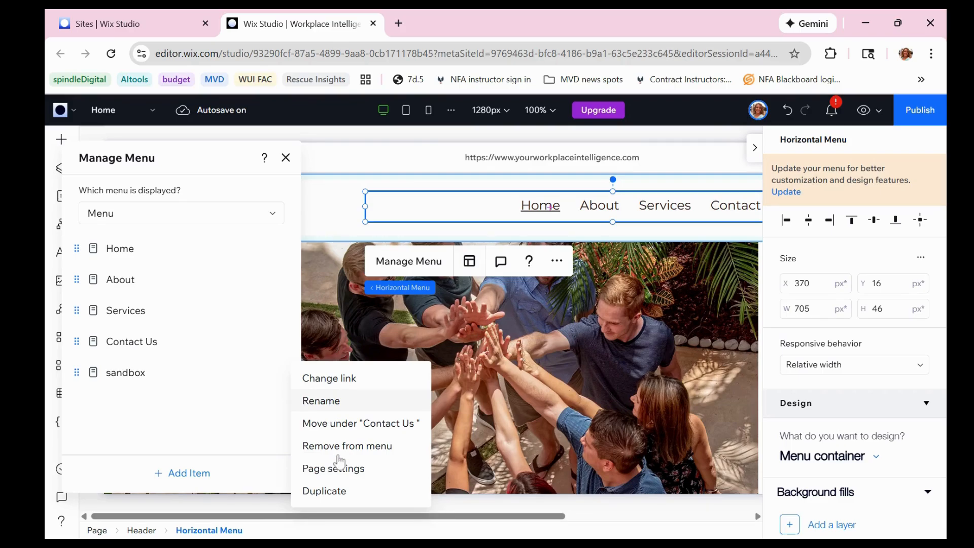
click(316, 450)
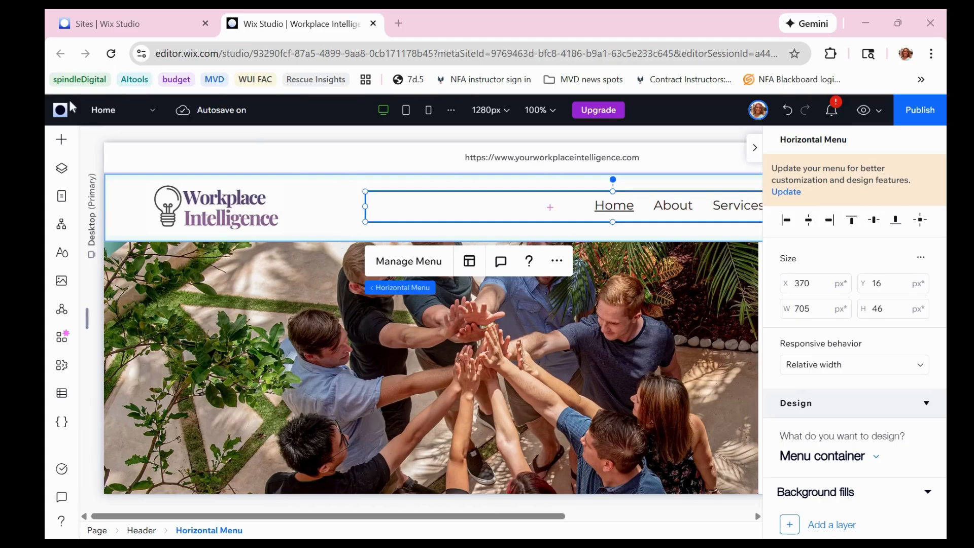
Rename the sandbox site page to "sandbox- inactive" and open its page settings
click(63, 201)
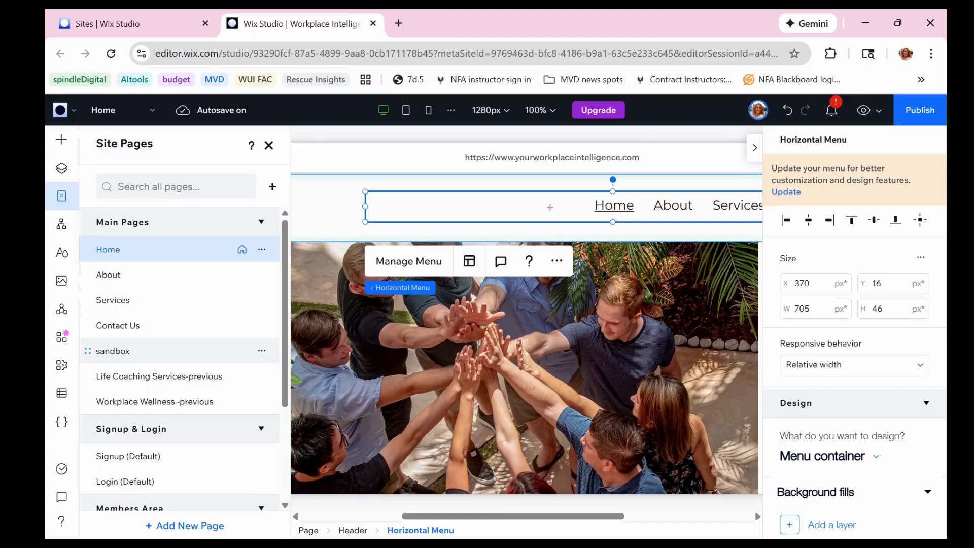
click(262, 352)
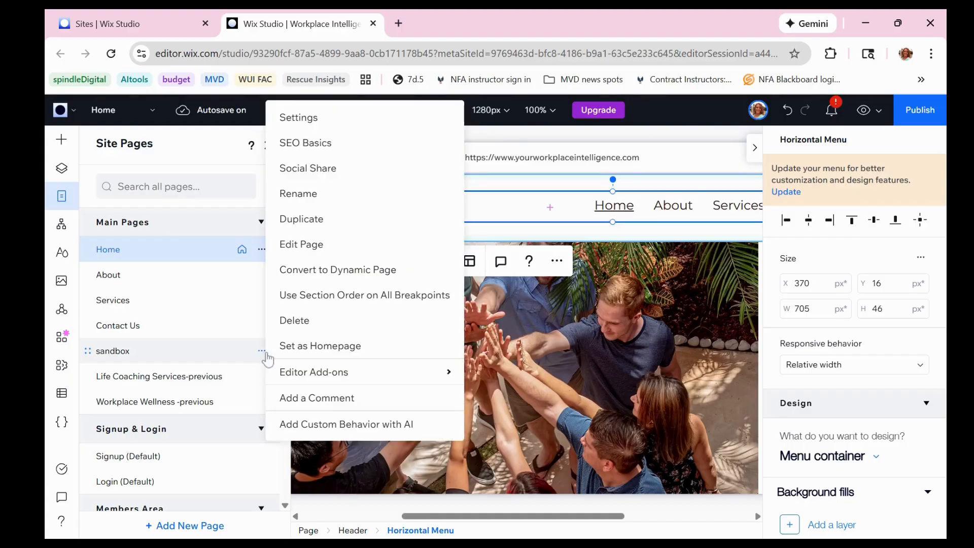
click(302, 198)
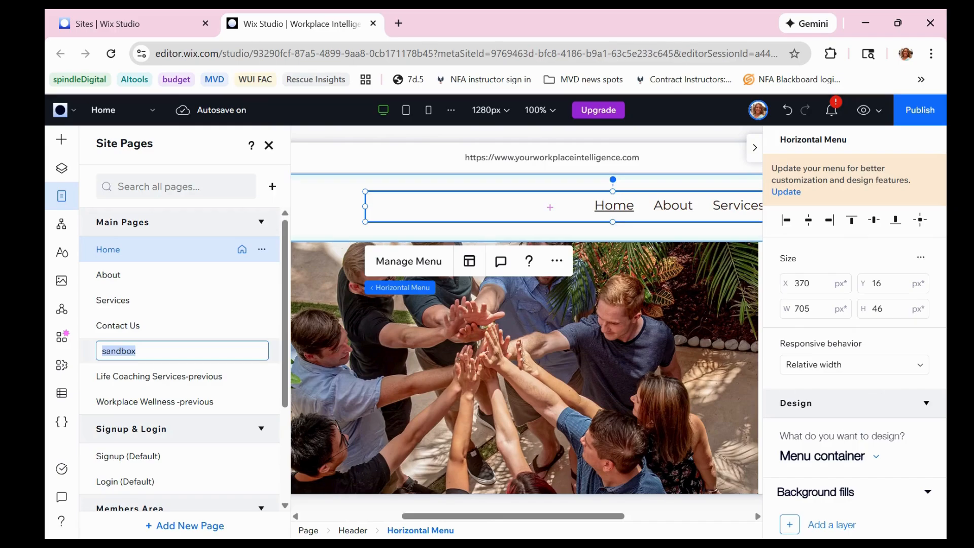
click(152, 351)
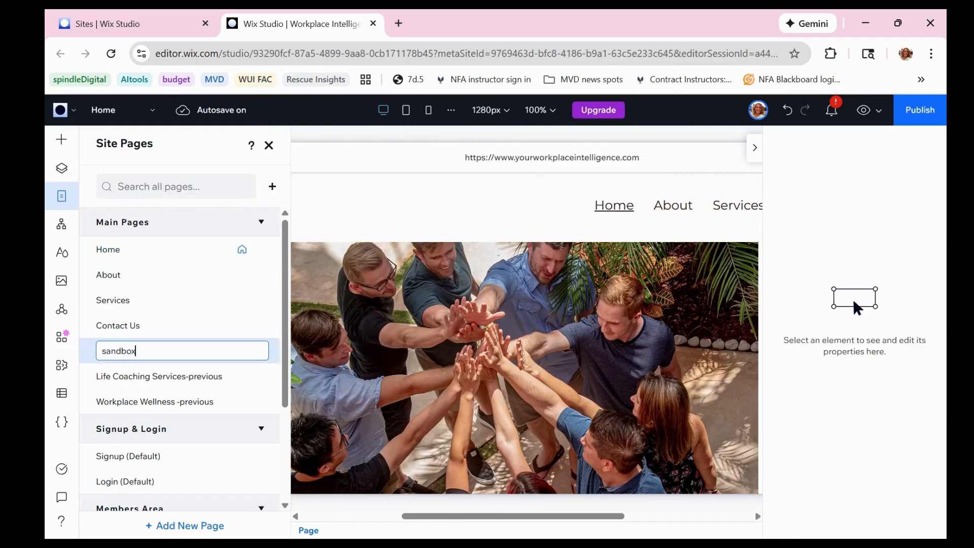
text(- inac)
text(tive)
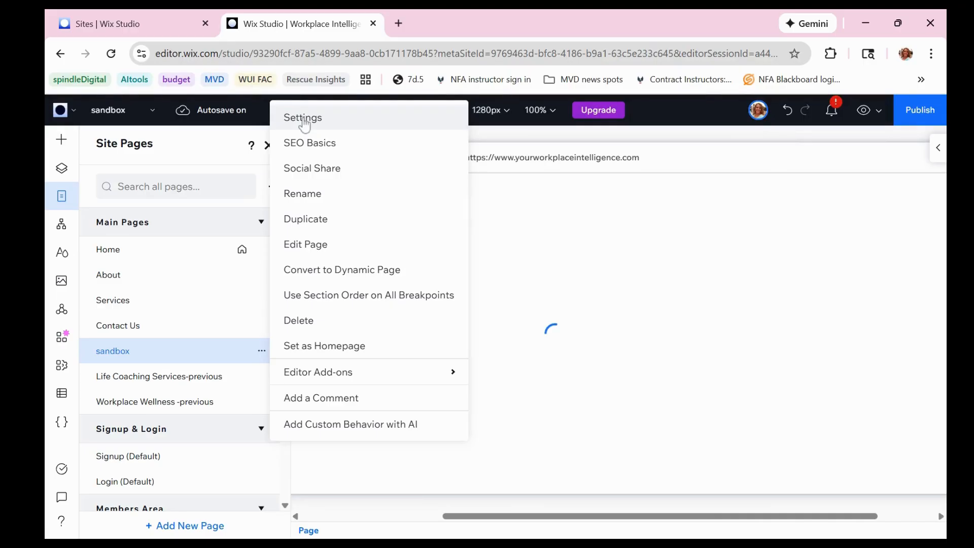
click(304, 119)
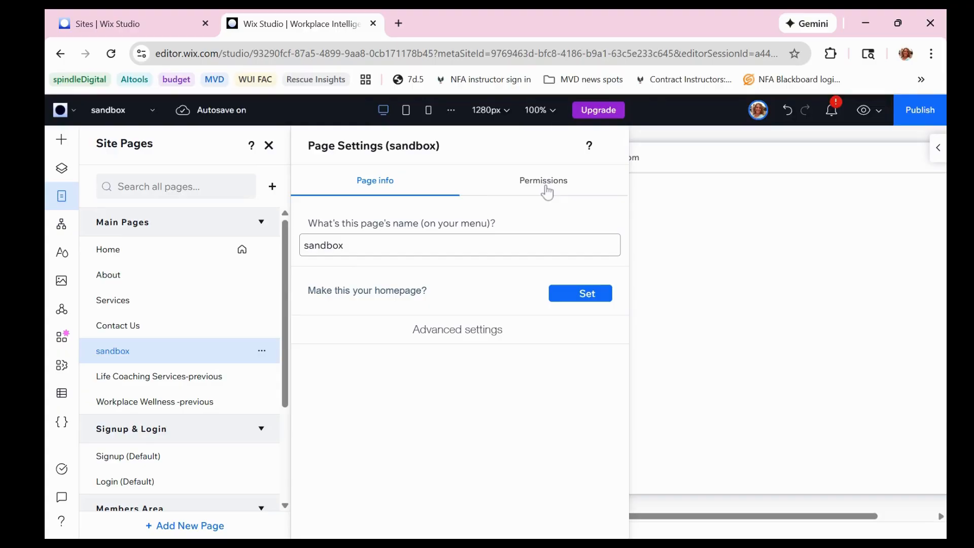
text(- inactive)
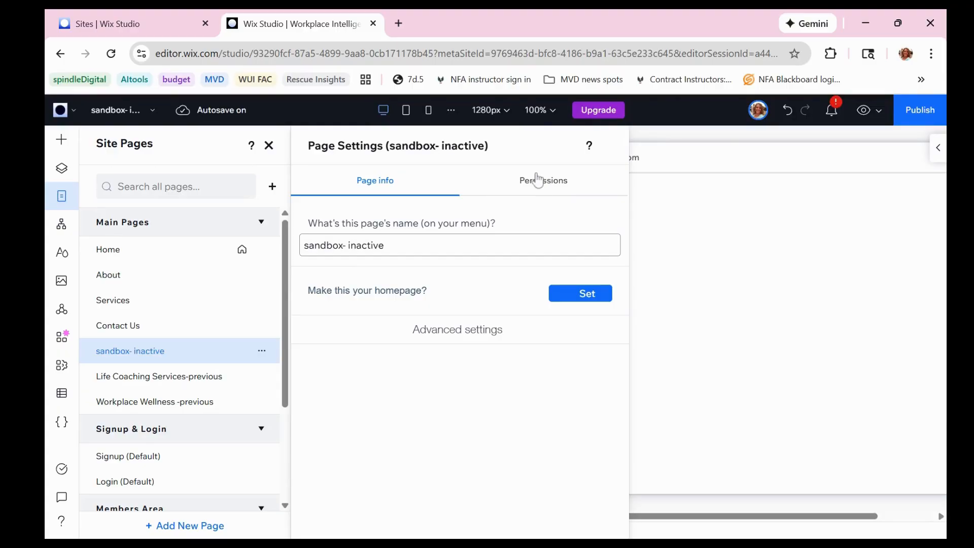
Set a new page password for password holders in the sandbox- inactive page's permissions
click(537, 180)
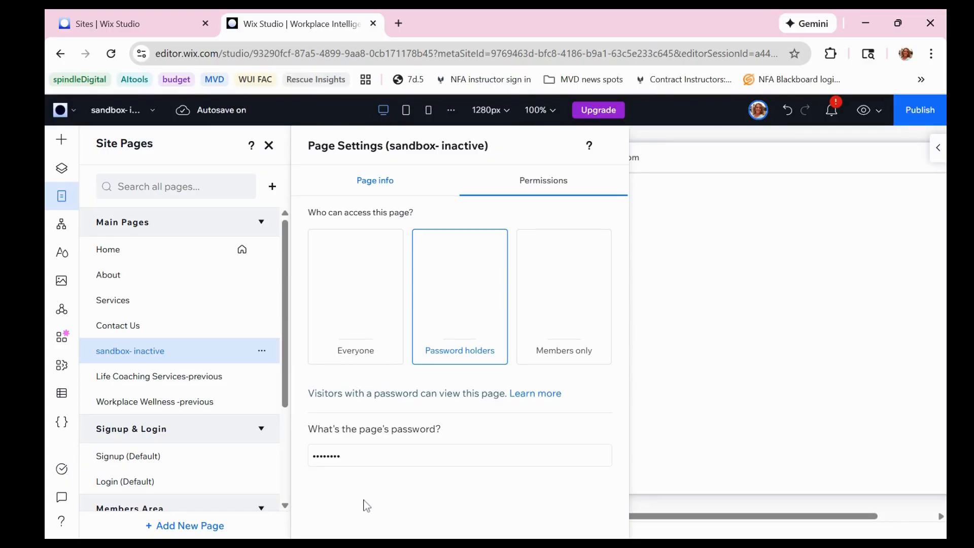
click(344, 462)
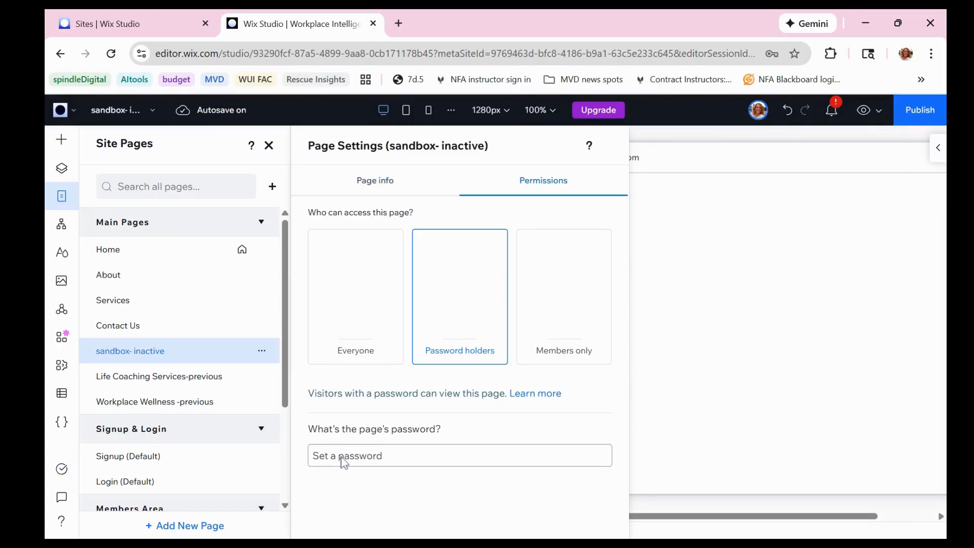
click(345, 462)
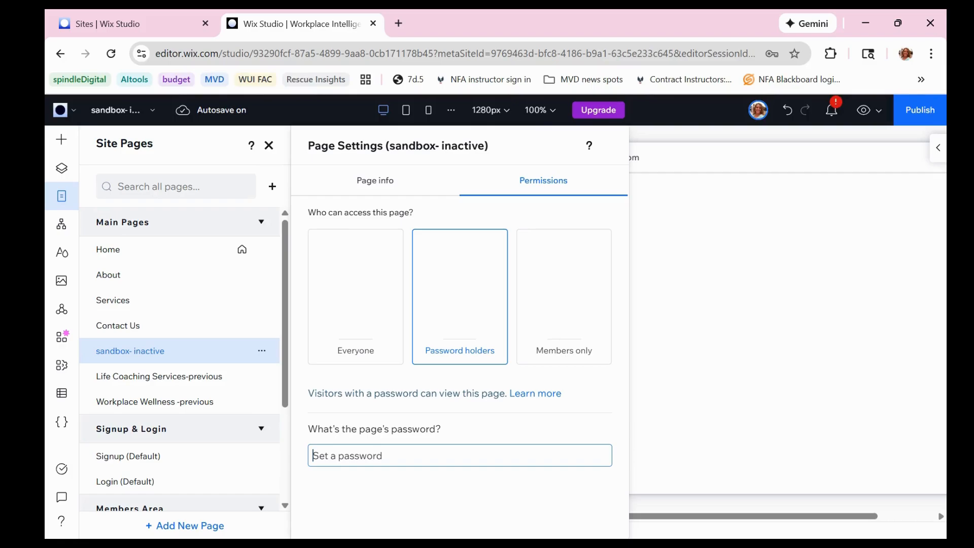
text(Password1!)
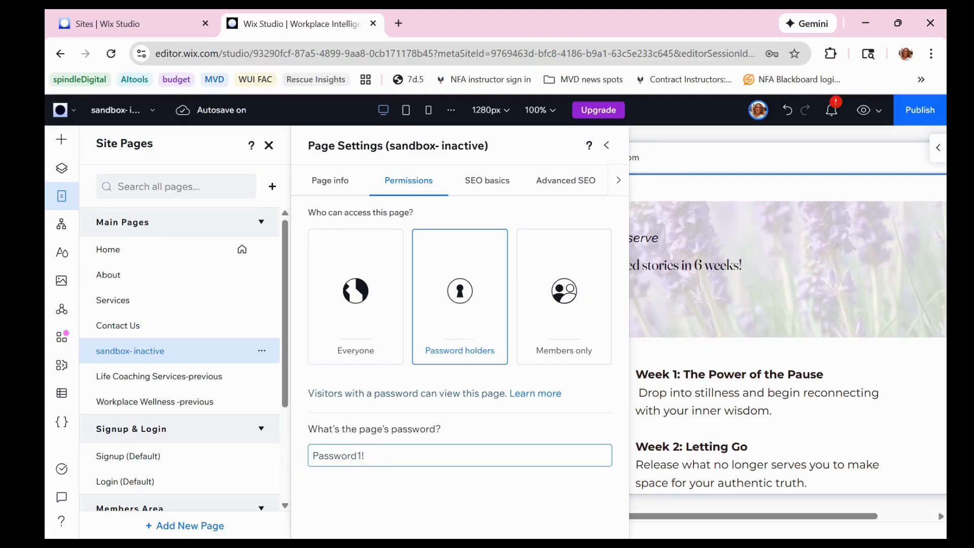
Change the sandbox- inactive page's URL slug to "aeigjlb5" in its basic SEO settings
click(490, 182)
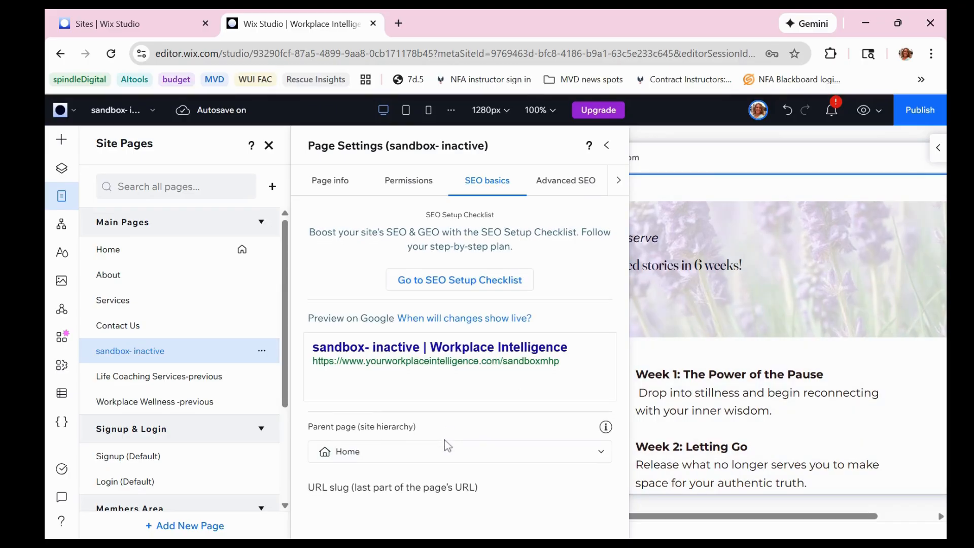
scroll(446, 447, down, 2)
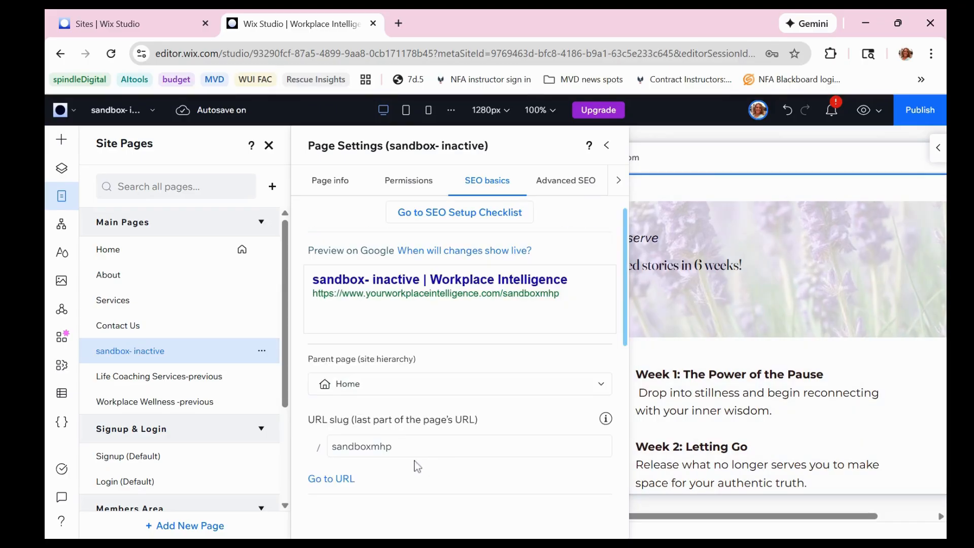
double_click(365, 452)
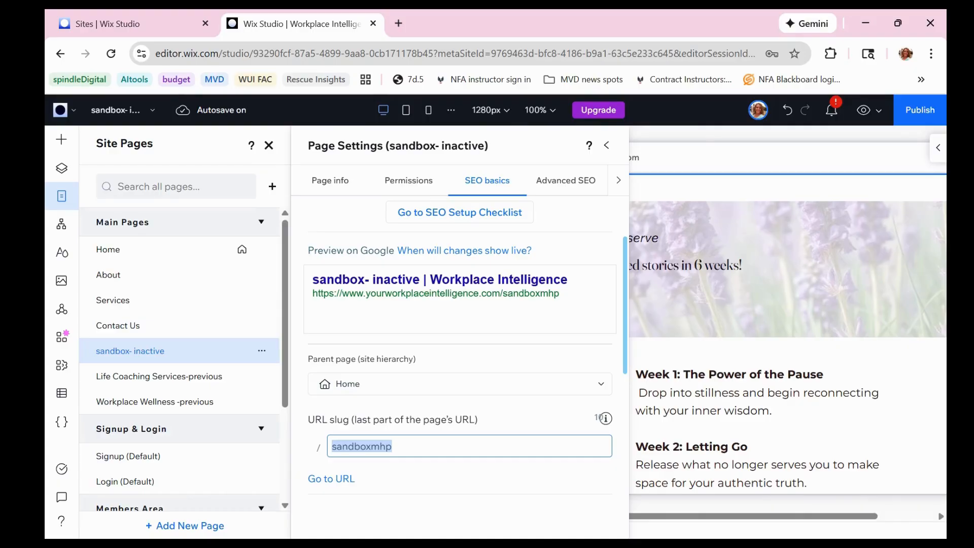
text(aeigjlb5)
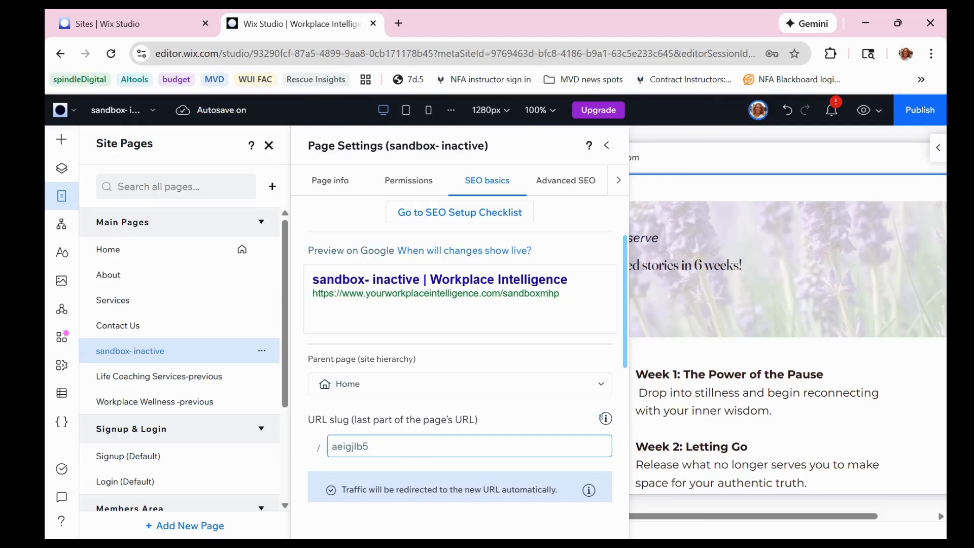
Check the page's search engine indexing option and set the page's access permission to Everyone
scroll(432, 374, down, 1)
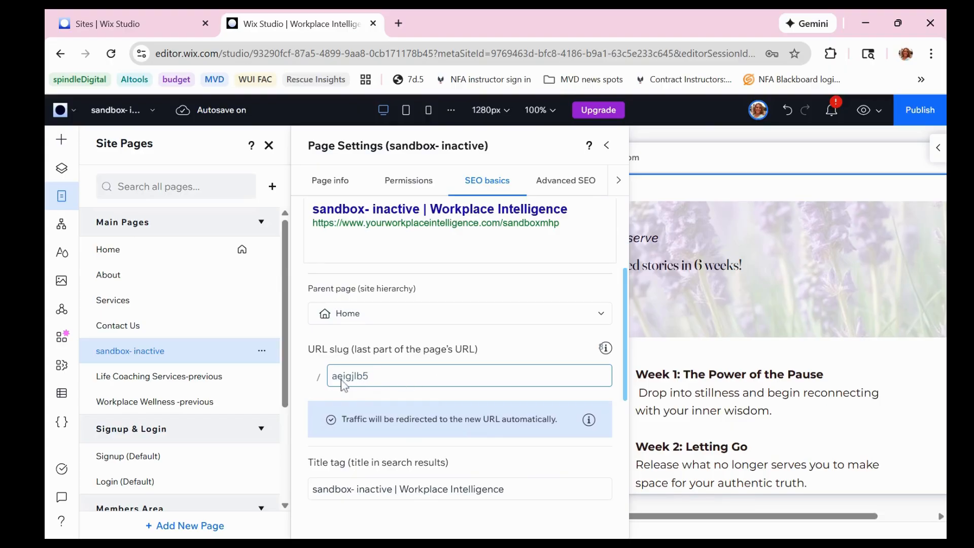
scroll(460, 350, down, 2)
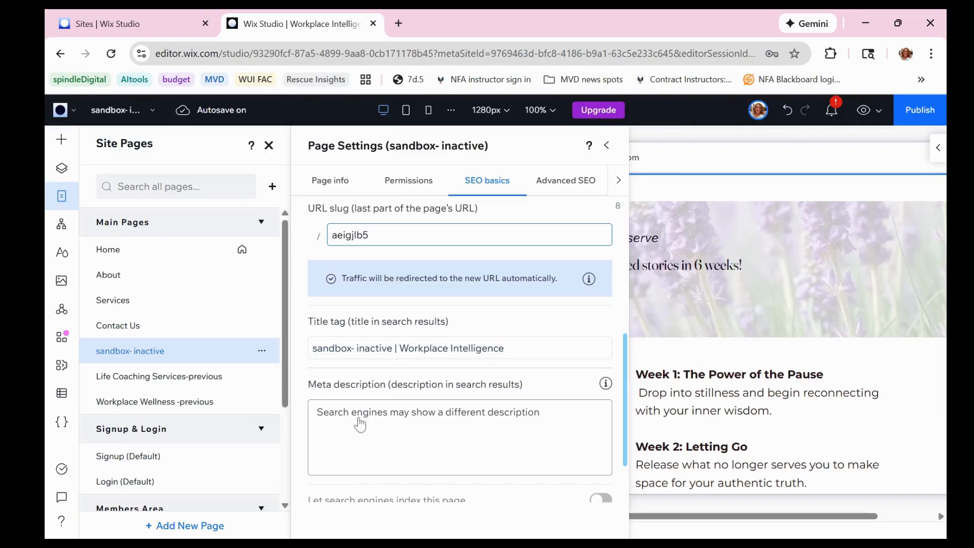
scroll(360, 424, down, 1)
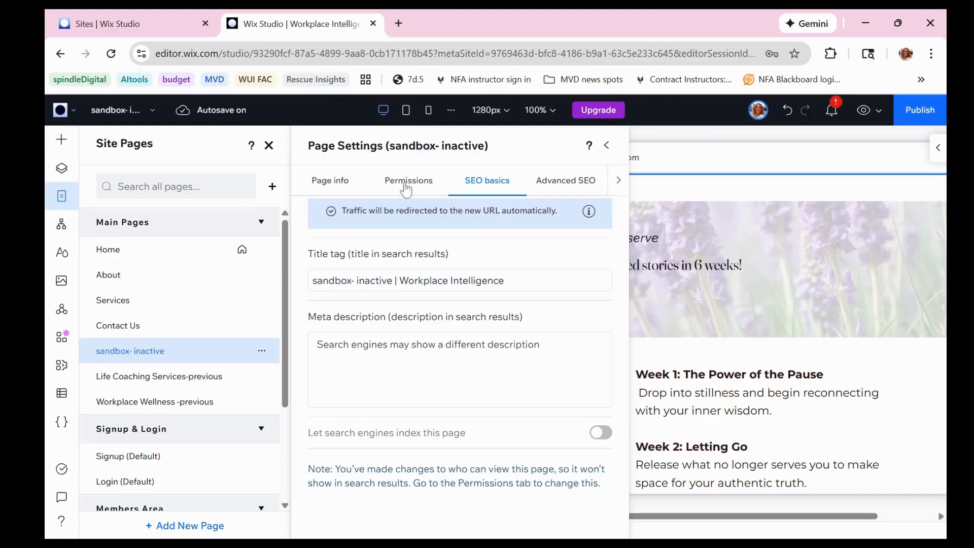
click(601, 434)
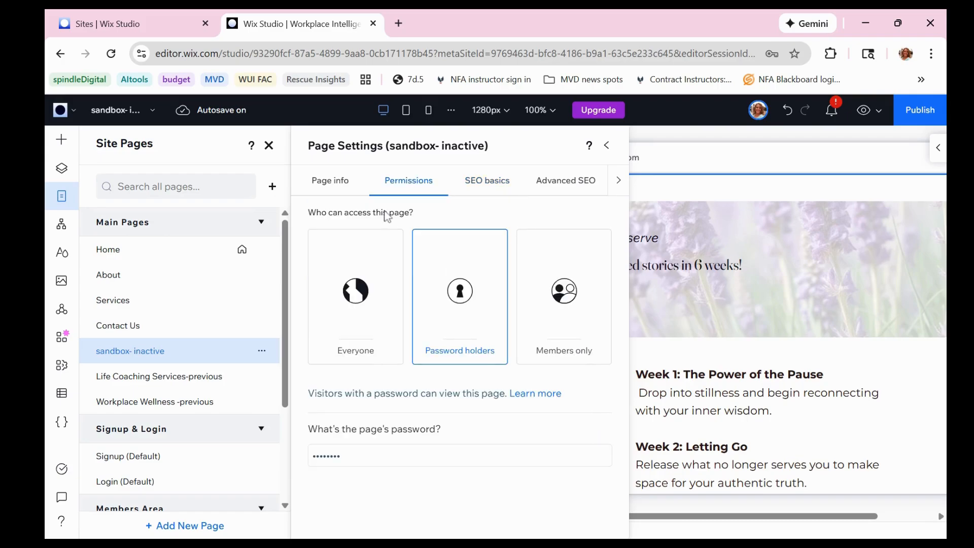
click(355, 291)
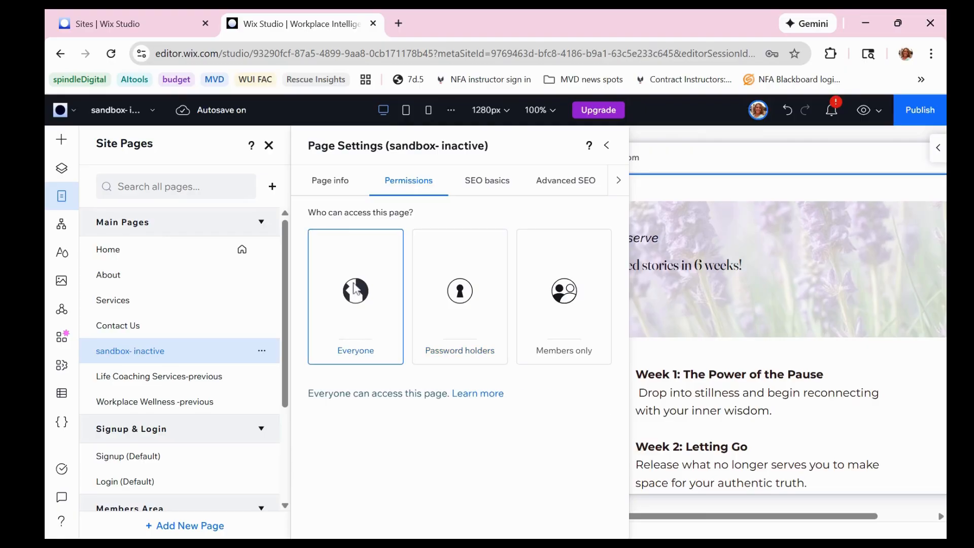
Toggle the option that lets search engines index the sandbox- inactive page and leave it off
click(479, 187)
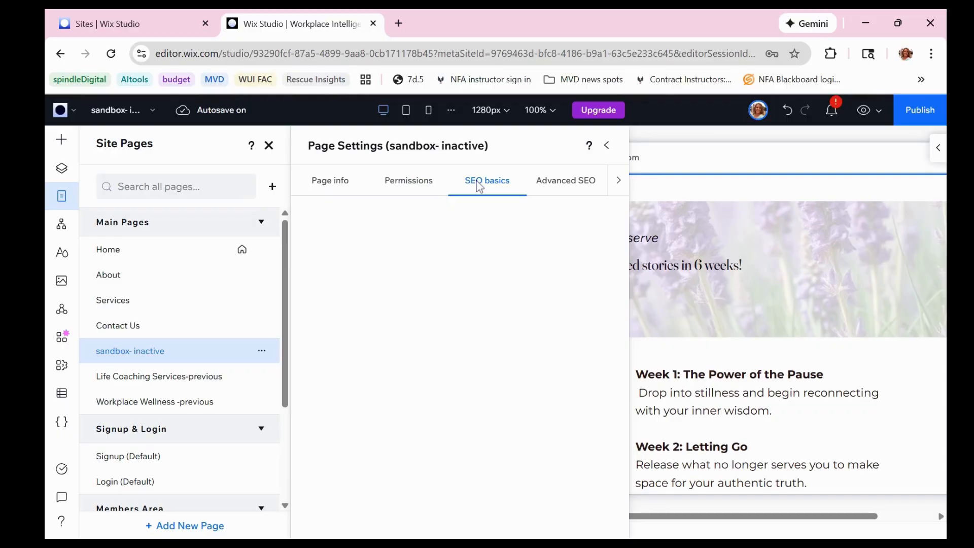
scroll(482, 378, down, 4)
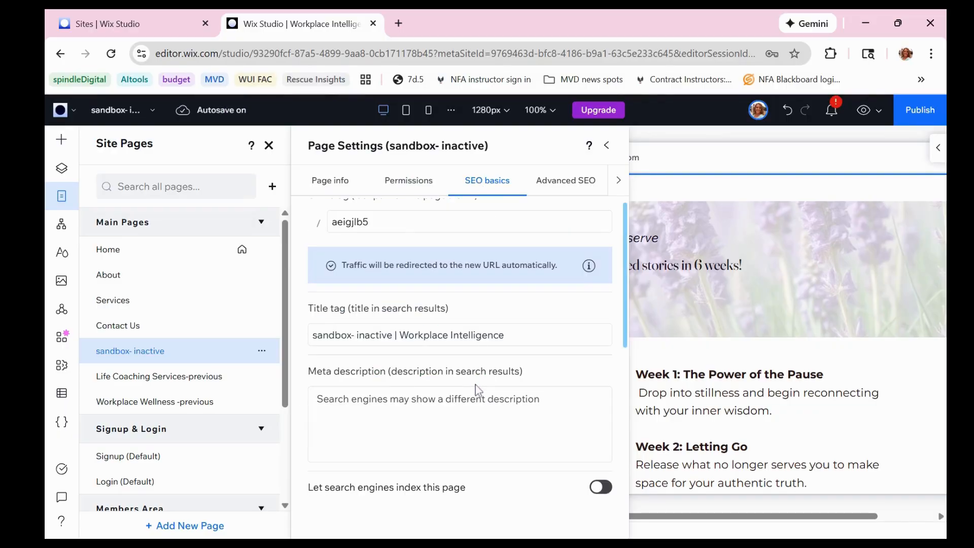
click(604, 487)
click(599, 488)
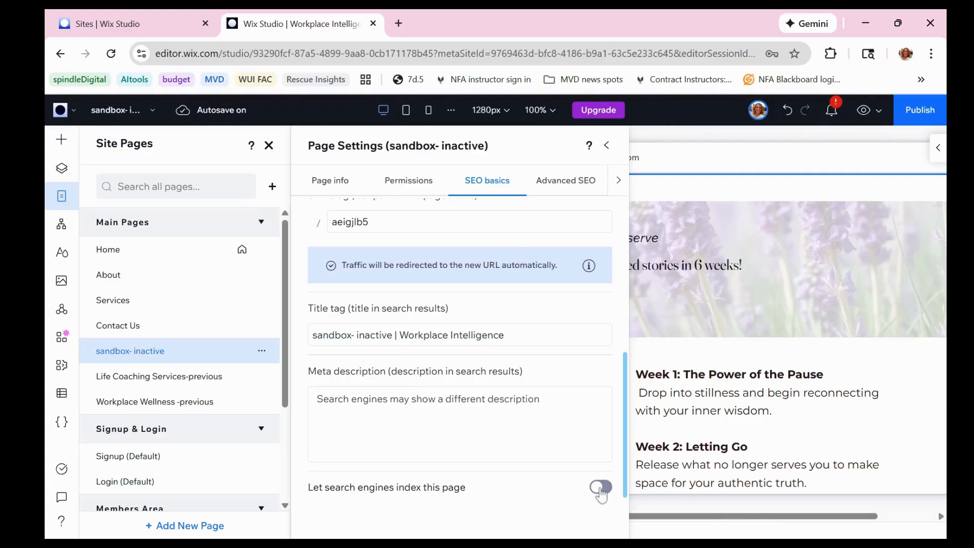
click(602, 490)
click(599, 489)
Restrict the sandbox- inactive page to password holders again and enter the page password
click(419, 191)
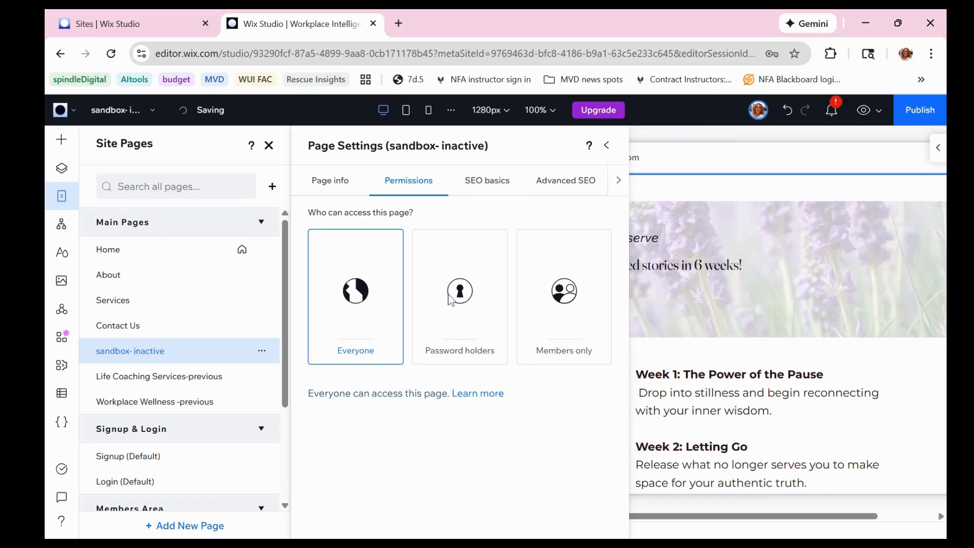
click(466, 303)
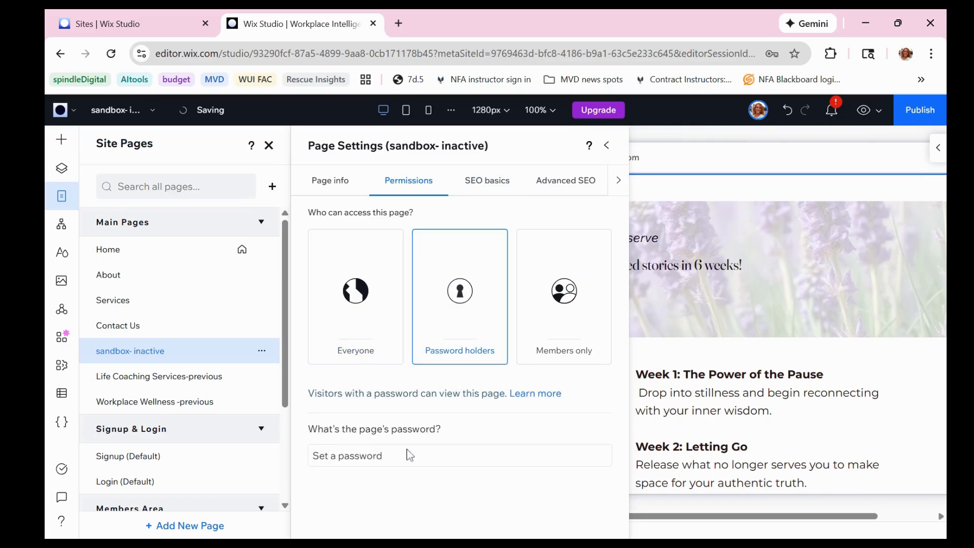
click(389, 463)
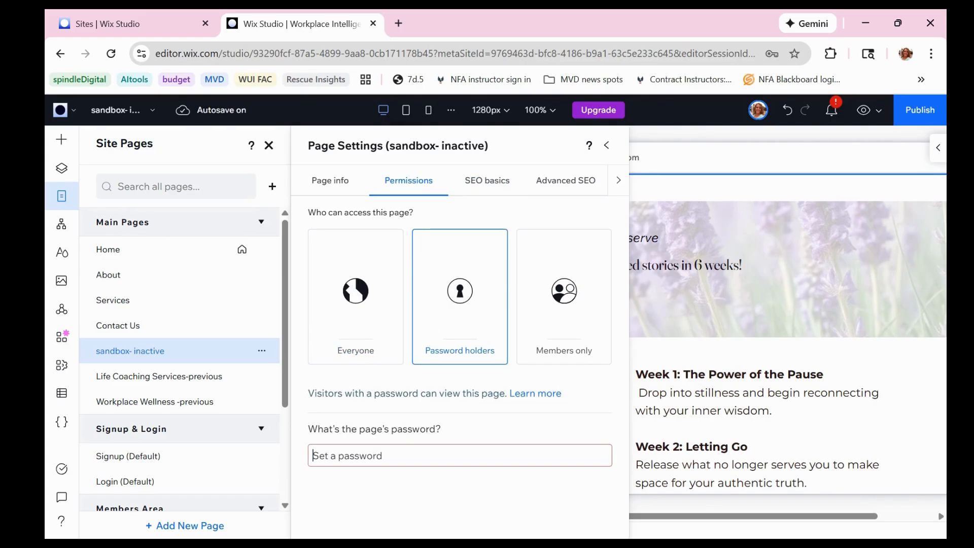
text(Password1!)
Review the page's basic SEO settings, including the URL slug and search engine indexing, and close the page settings
click(487, 191)
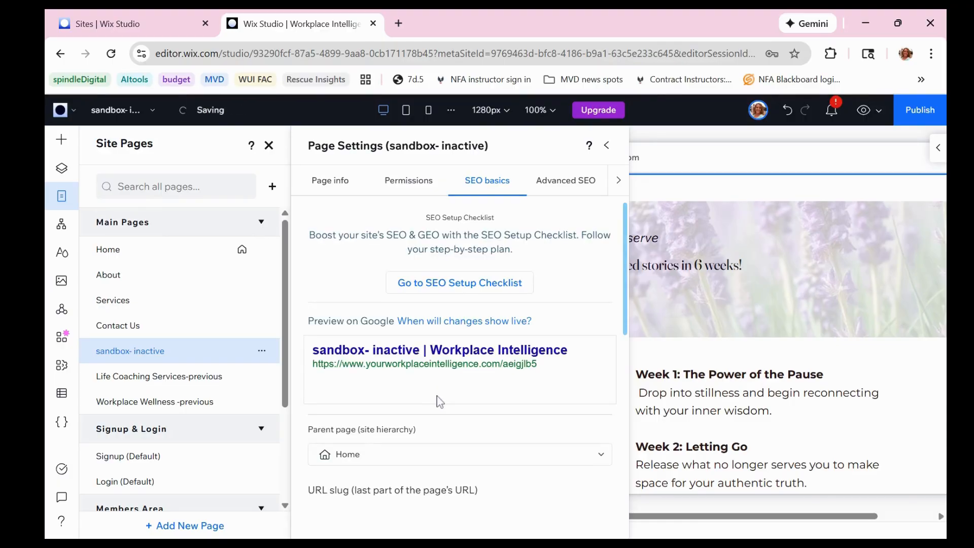
scroll(601, 344, down, 4)
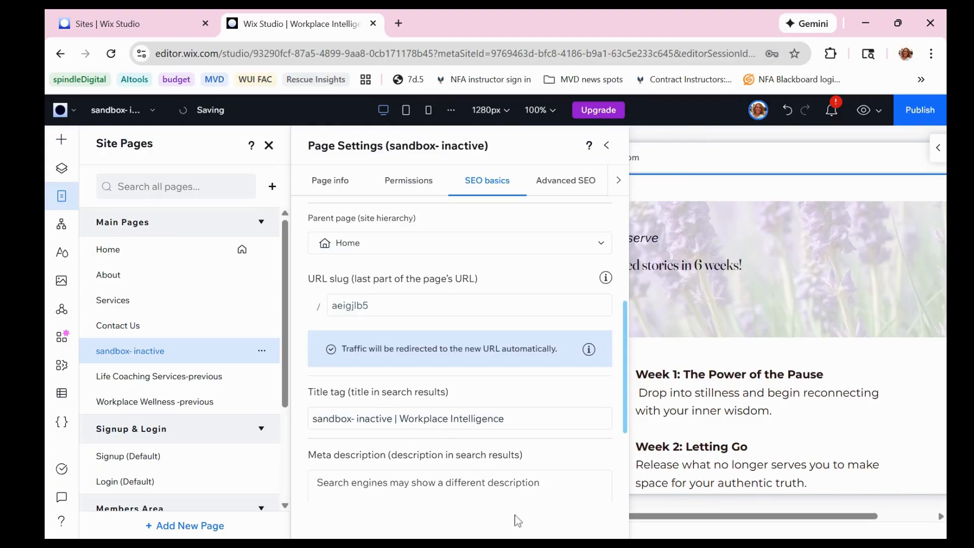
scroll(551, 456, down, 3)
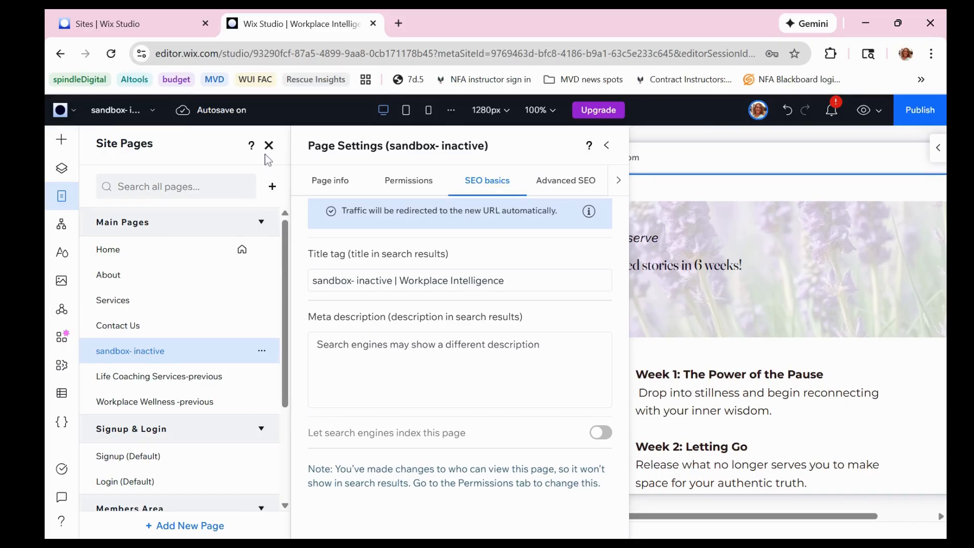
click(606, 146)
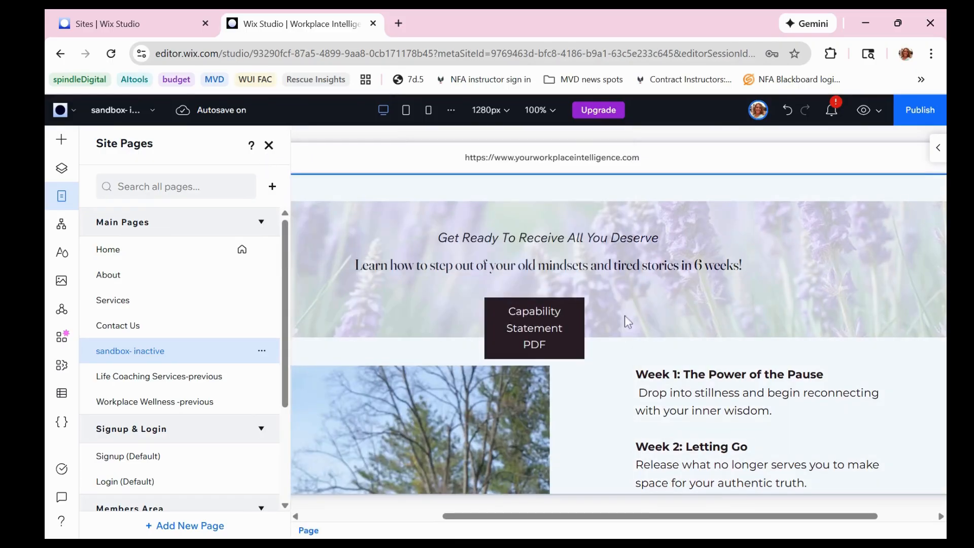